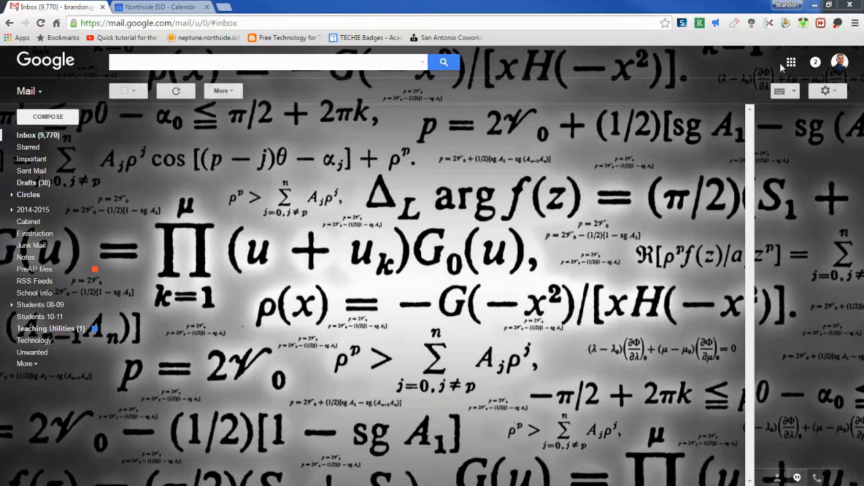
Go to Google Sites, open the personal site listed below "Algebra I Solving Equations and Inequalities", and start editing its Test Page.
left_click(792, 62)
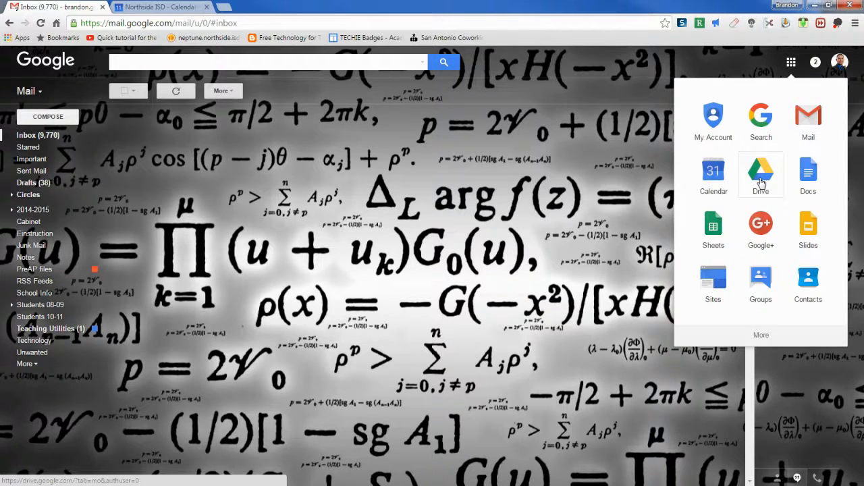
left_click(717, 291)
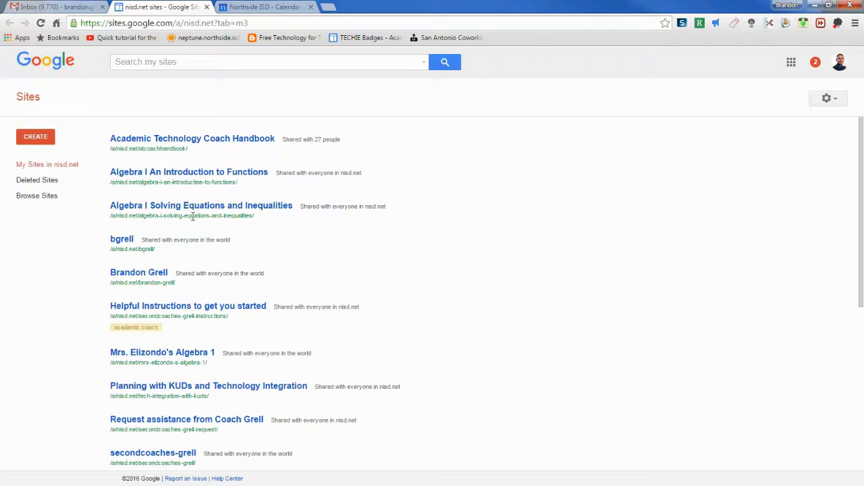
left_click(126, 243)
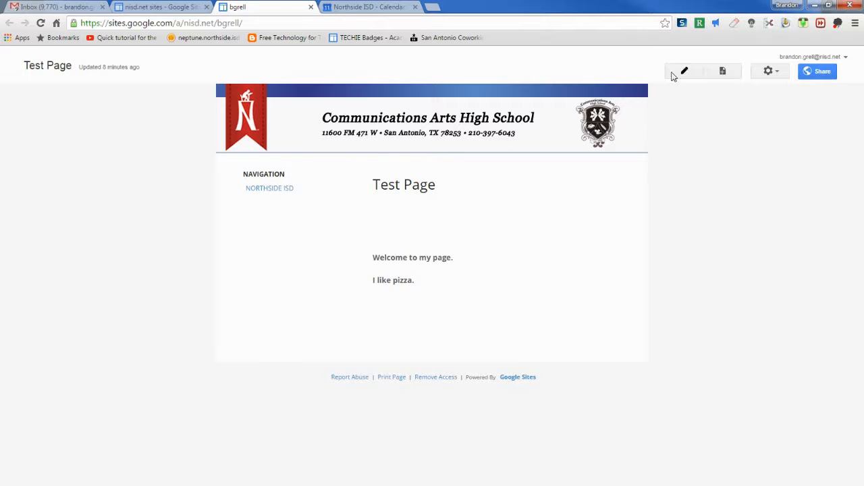
left_click(686, 73)
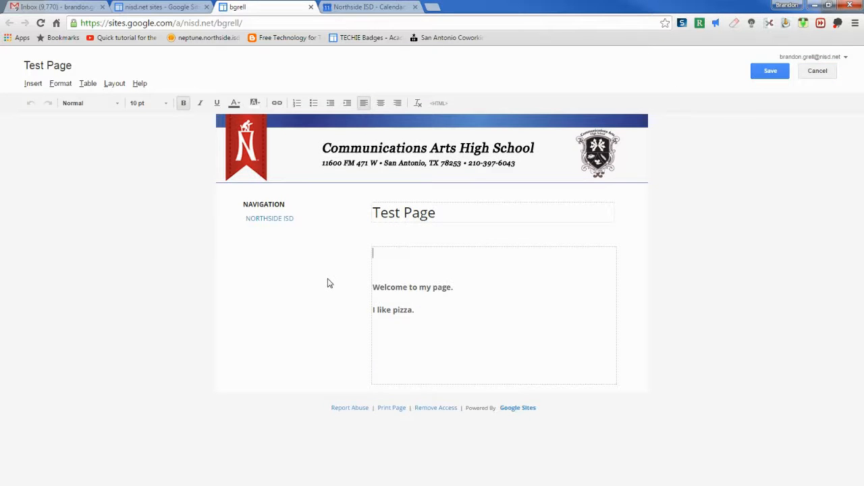
Place the text cursor on the empty first line of the page body, above "Welcome to my page.".
left_click(382, 254)
left_click(379, 327)
left_click(380, 360)
left_click(382, 375)
left_click(385, 349)
left_click(392, 295)
left_click(384, 252)
Start inserting a Google Calendar and choose the account owner's personal calendar from the list.
left_click(33, 87)
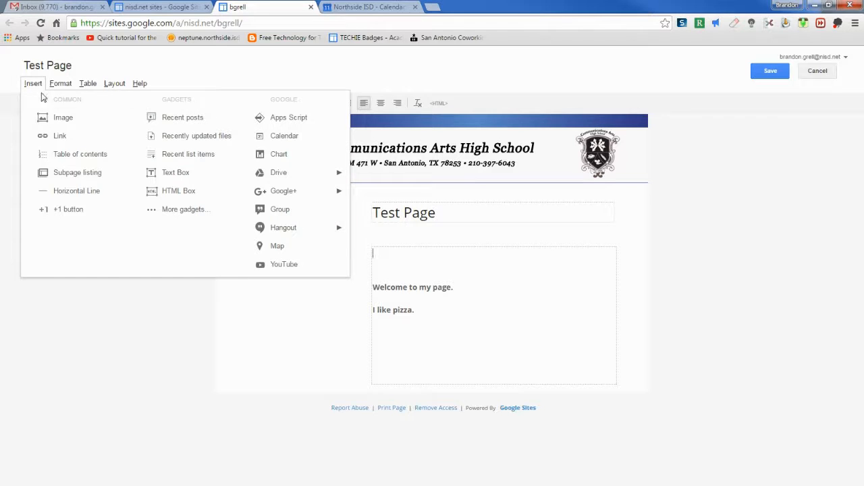
left_click(304, 136)
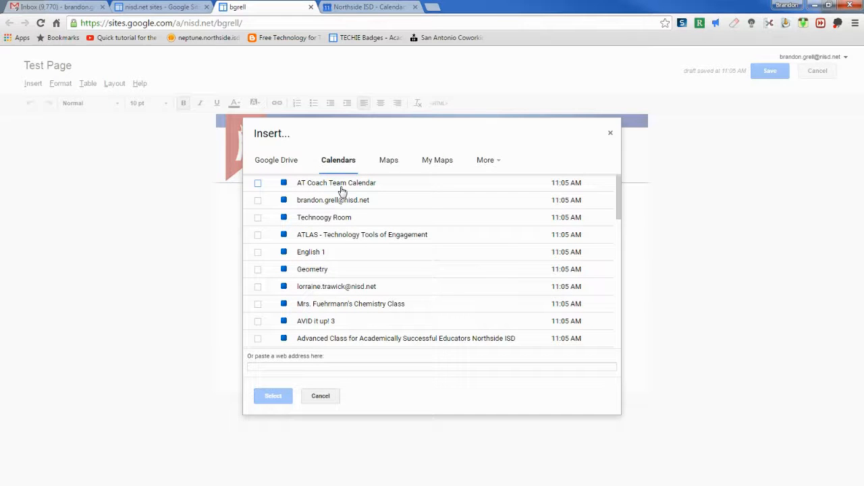
scroll(343, 216, "down", 5)
scroll(342, 239, "down", 5)
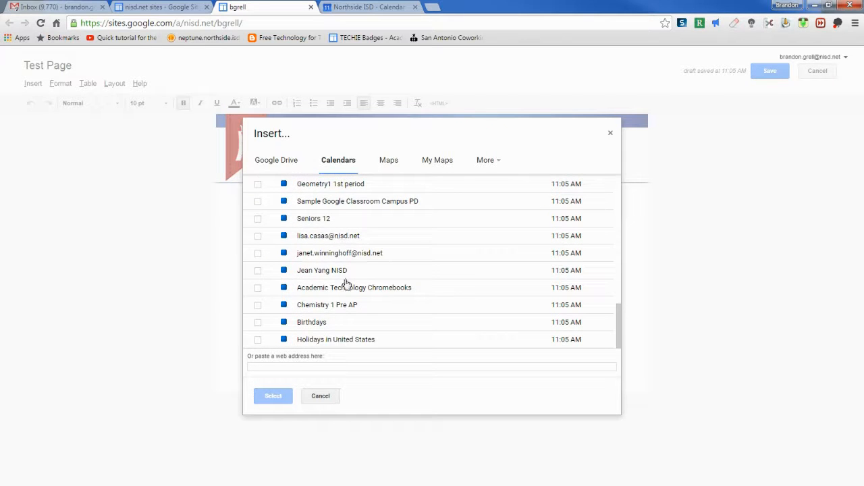
scroll(345, 282, "up", 10)
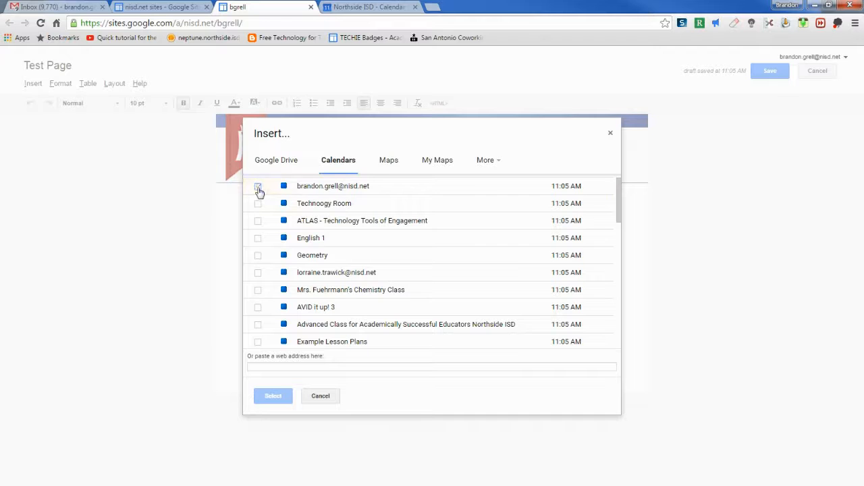
left_click(257, 188)
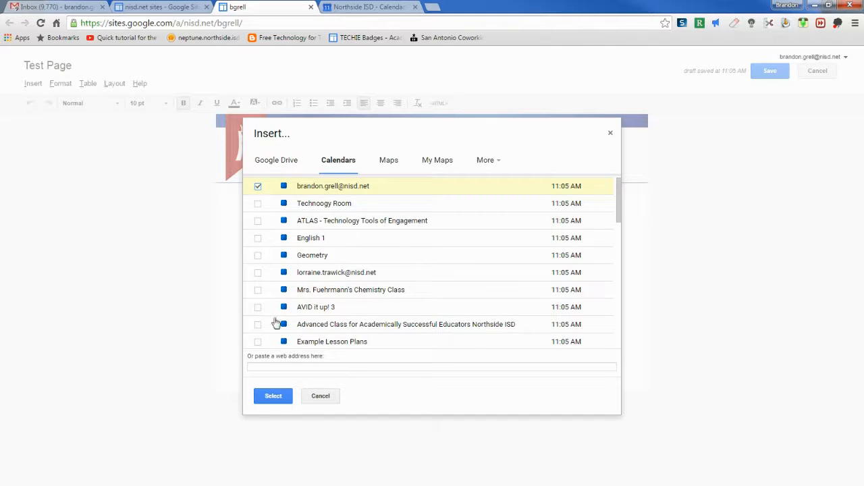
left_click(272, 397)
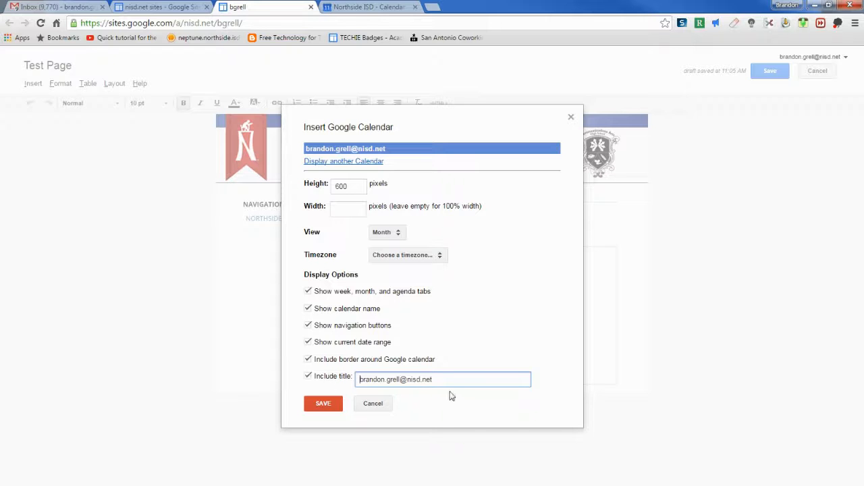
Title the calendar "Alg 1 Pre-AP", insert it with the other default options, and save the page.
left_click_drag(453, 382, 333, 371)
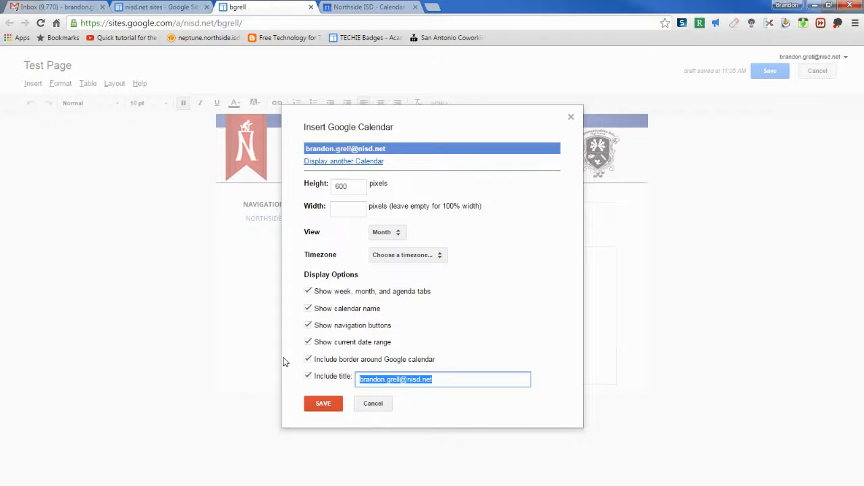
type("Alg 1 Pre-AP")
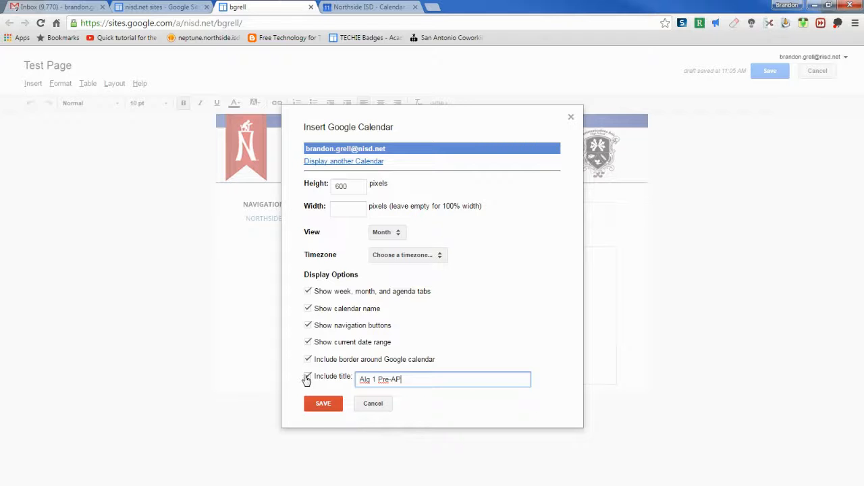
left_click(317, 406)
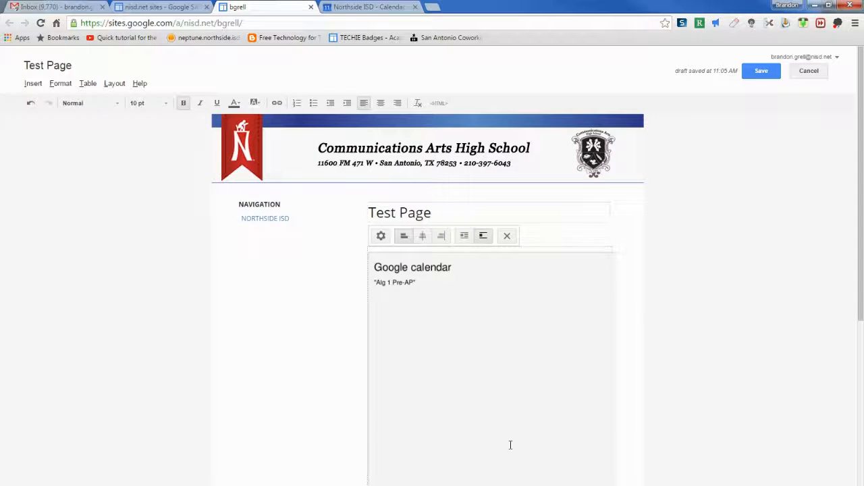
scroll(753, 364, "down", 1)
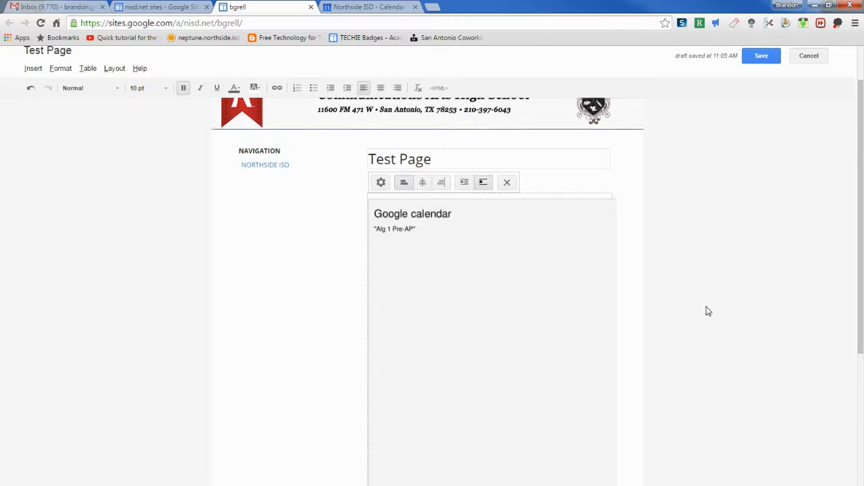
scroll(709, 311, "up", 1)
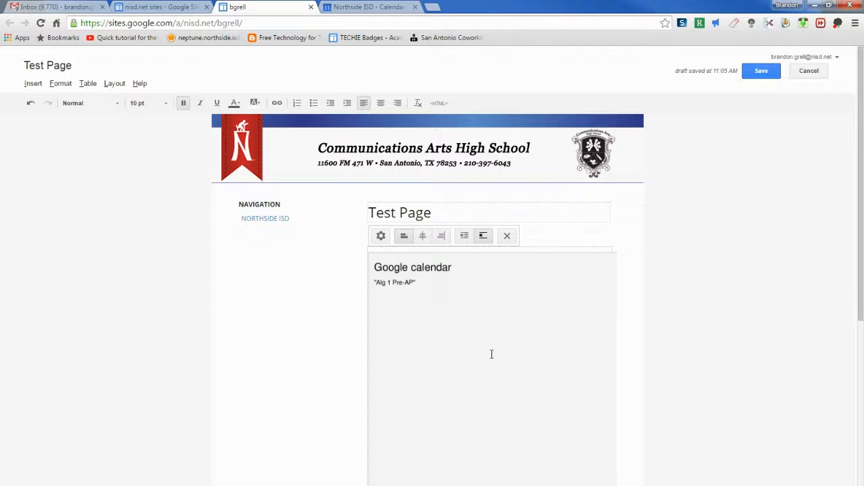
left_click(748, 77)
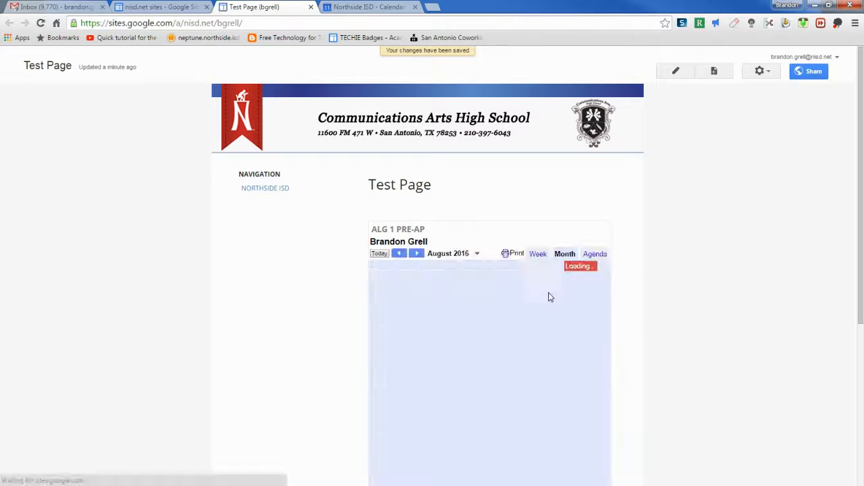
Examine the embedded calendar by browsing to September 2016 and back to August, and viewing the Secondary New Teacher Academy 2016 event details.
scroll(679, 324, "down", 1)
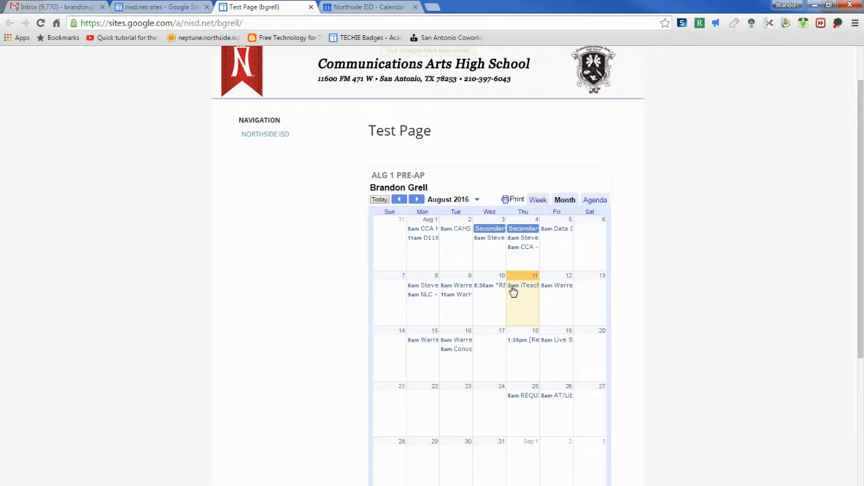
left_click(400, 201)
left_click(418, 200)
left_click(418, 200)
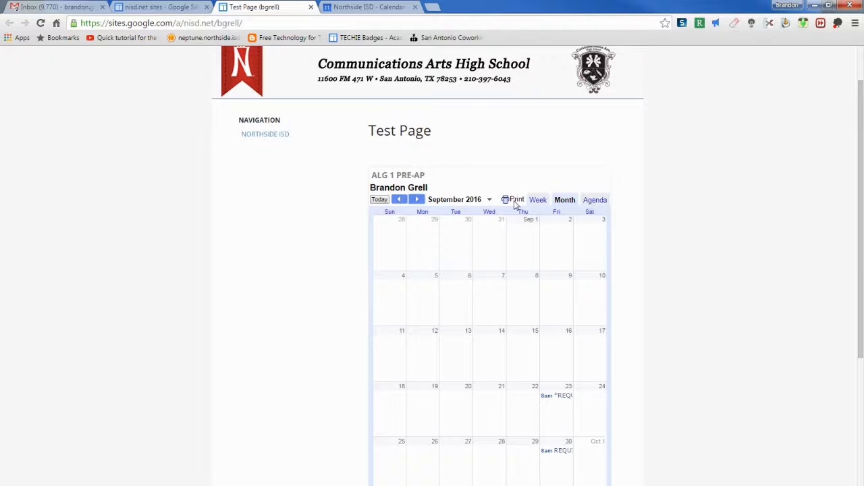
left_click(396, 201)
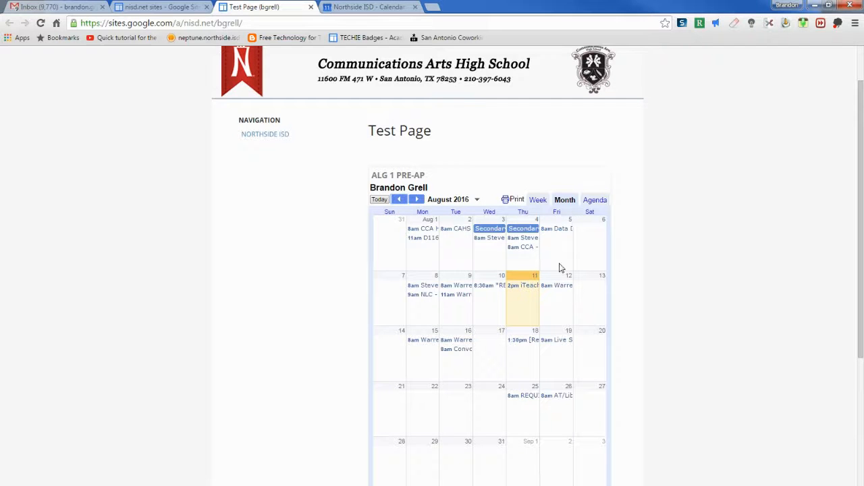
scroll(747, 349, "down", 2)
scroll(747, 349, "up", 2)
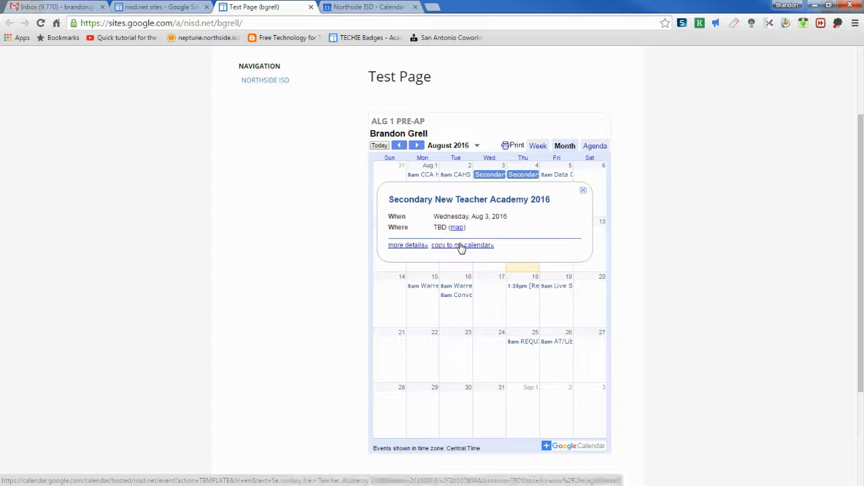
left_click(583, 193)
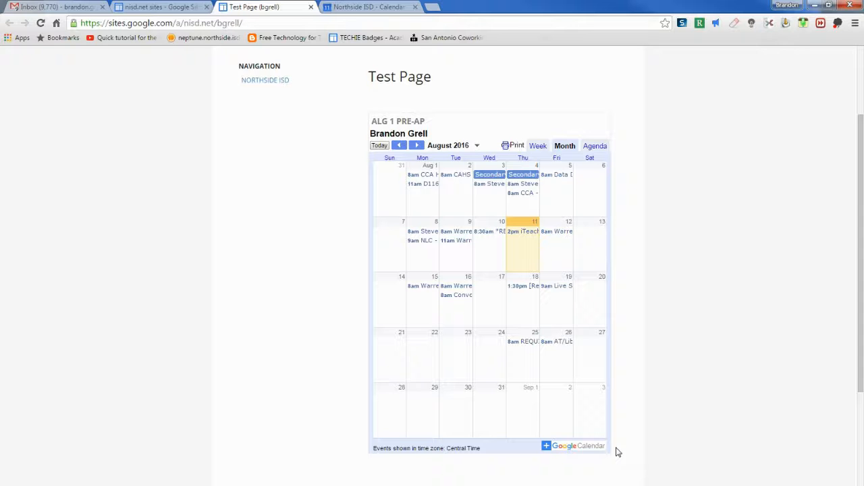
View the calendar lists in Google Calendar and return to the Test Page site.
left_click(370, 7)
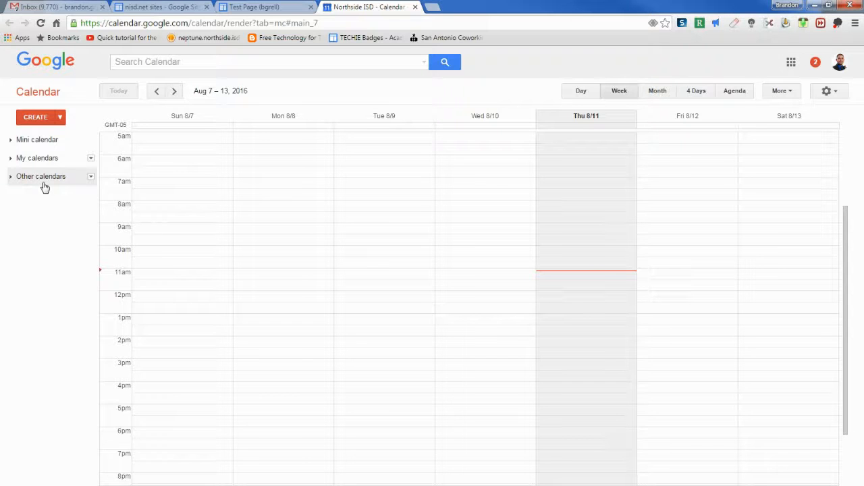
left_click(254, 7)
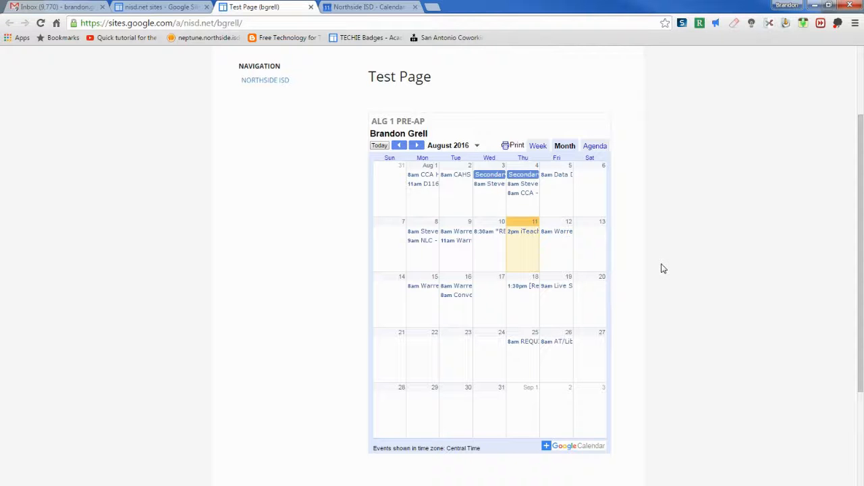
scroll(661, 269, "up", 3)
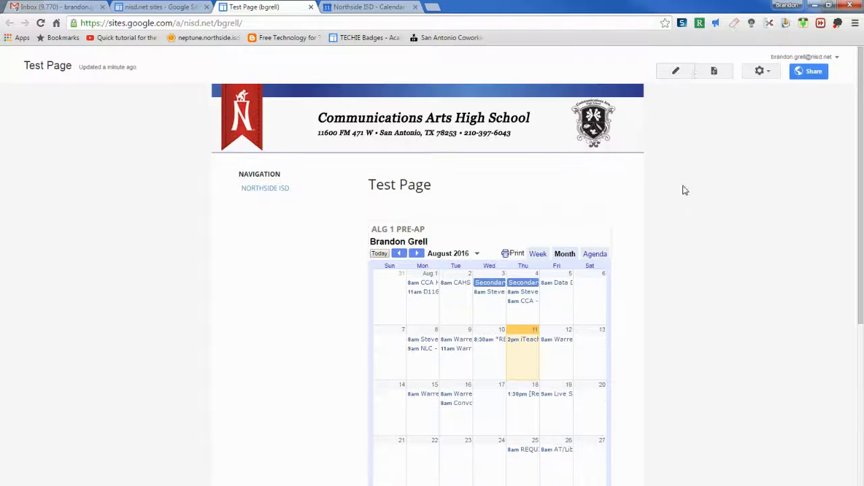
Edit the Test Page again and choose the AT Coach Team Calendar for insertion below the first calendar.
left_click(685, 72)
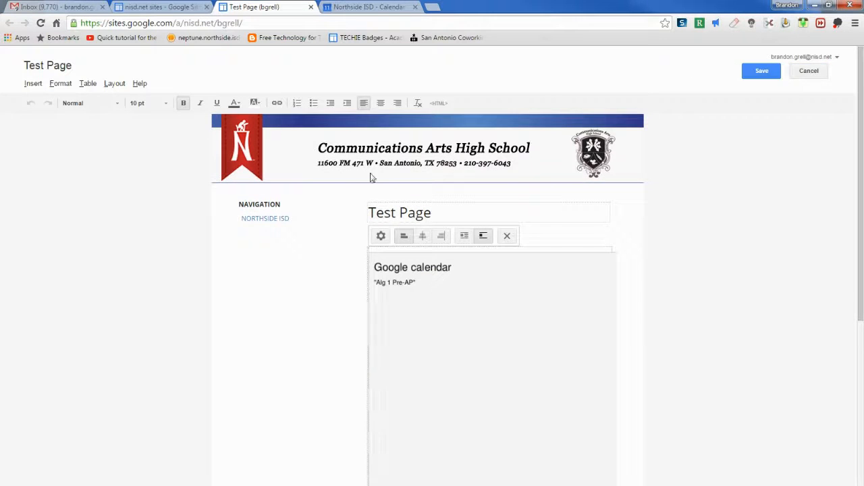
scroll(714, 261, "down", 2)
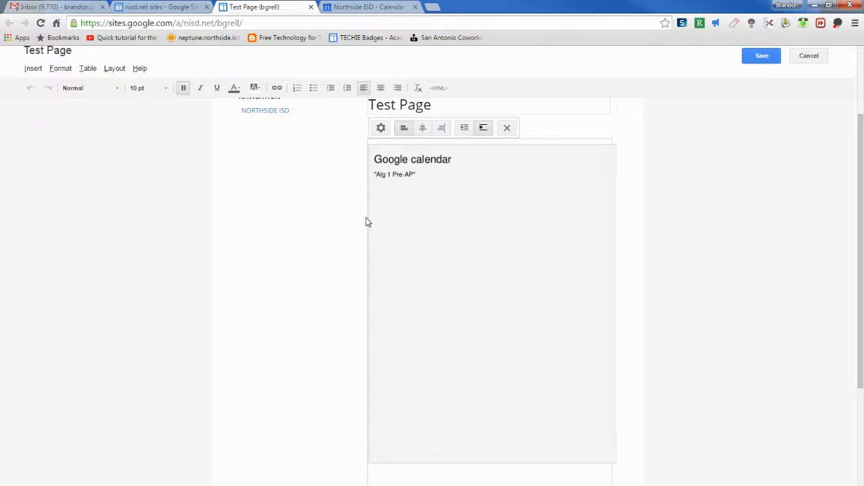
scroll(860, 328, "down", 3)
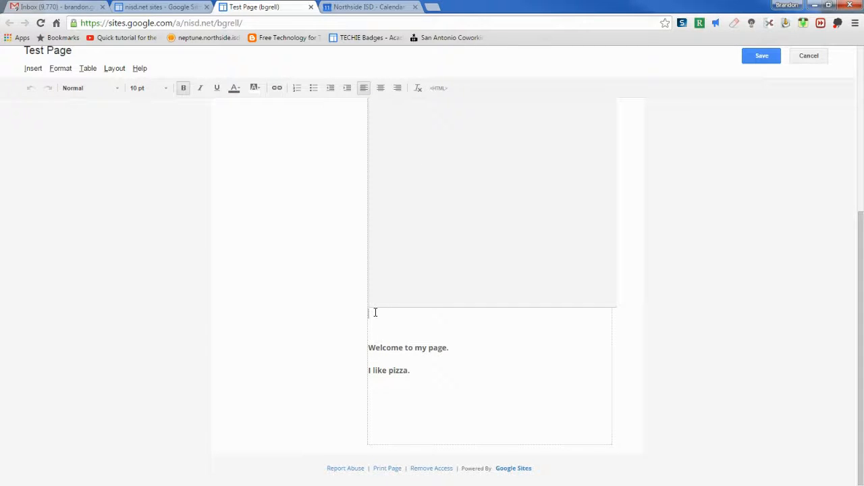
left_click(33, 68)
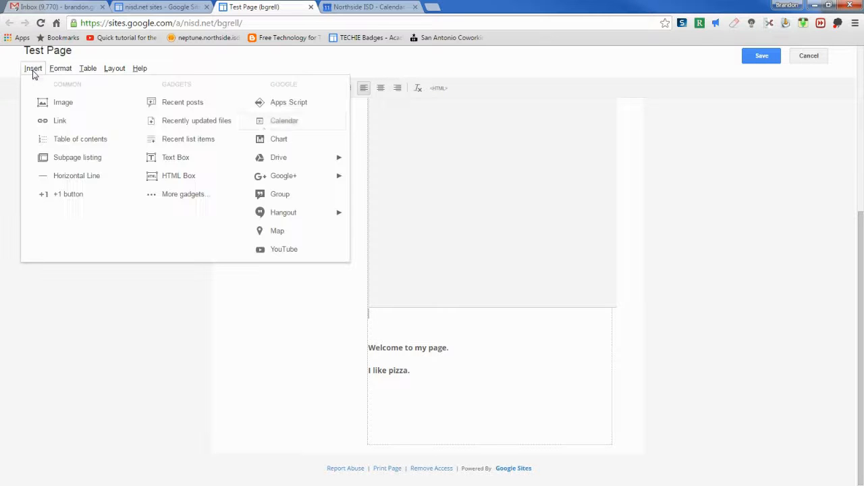
left_click(284, 126)
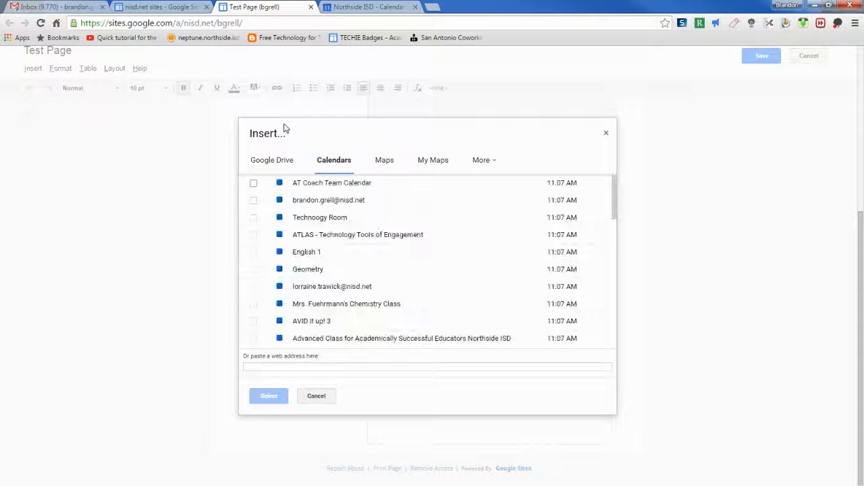
left_click(253, 183)
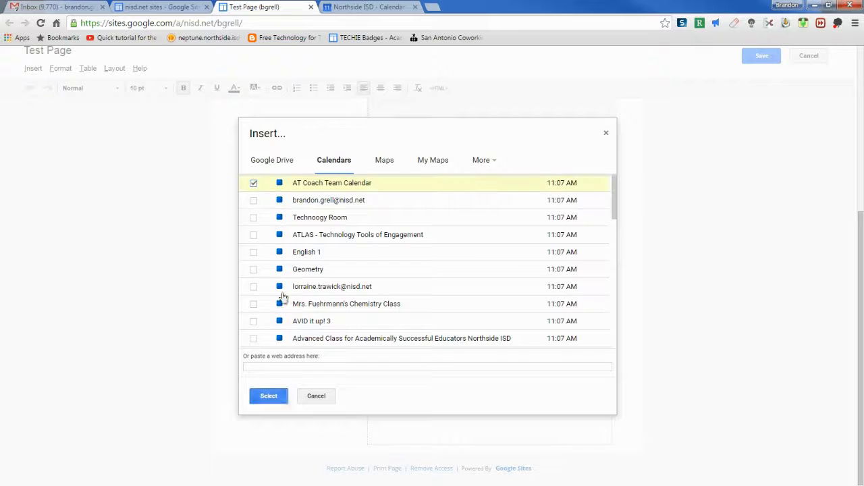
left_click(283, 402)
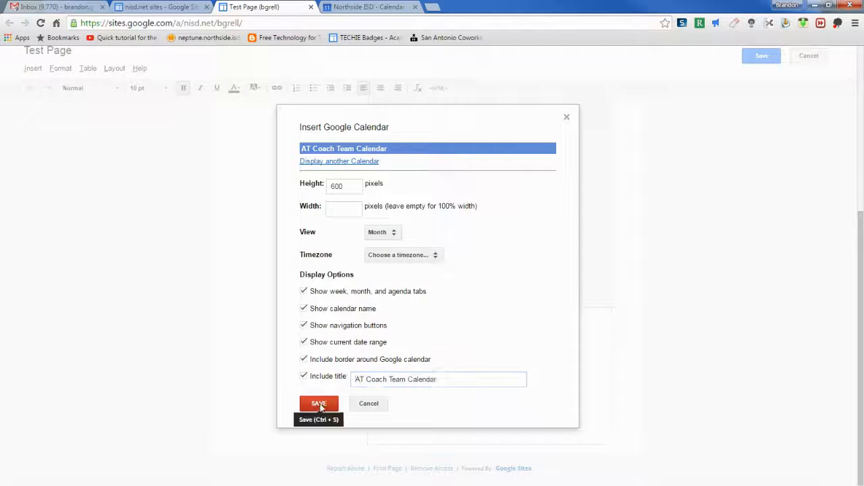
Insert the AT Coach Team Calendar with its default settings, save the page, and review both embedded calendars.
left_click(315, 408)
left_click(763, 57)
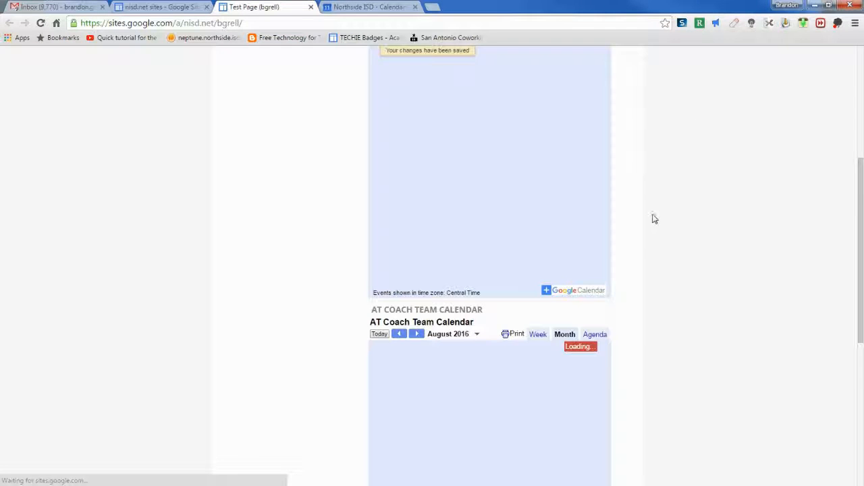
scroll(654, 223, "up", 2)
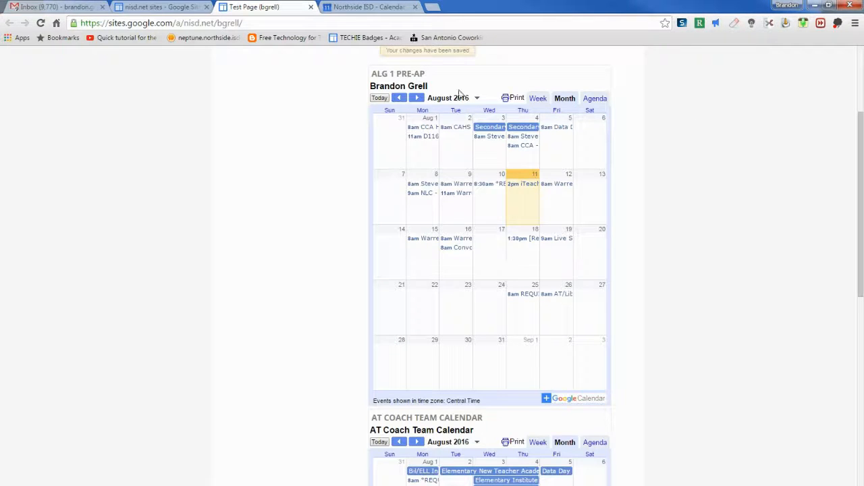
scroll(692, 317, "down", 1)
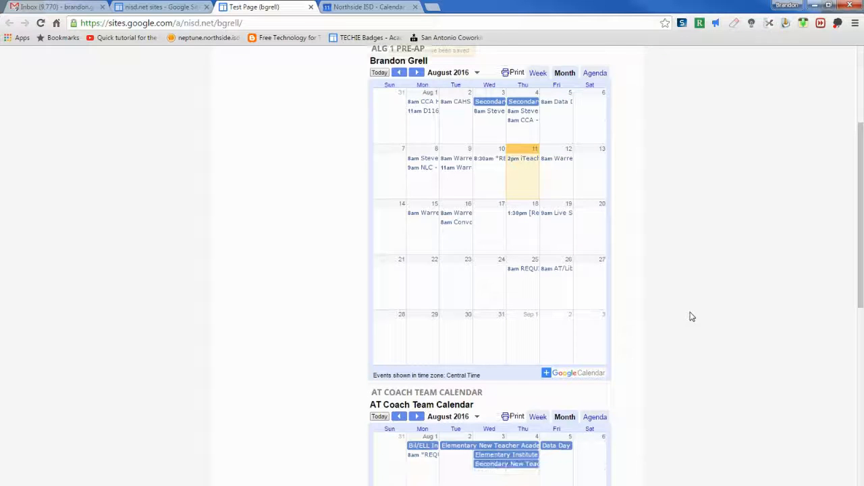